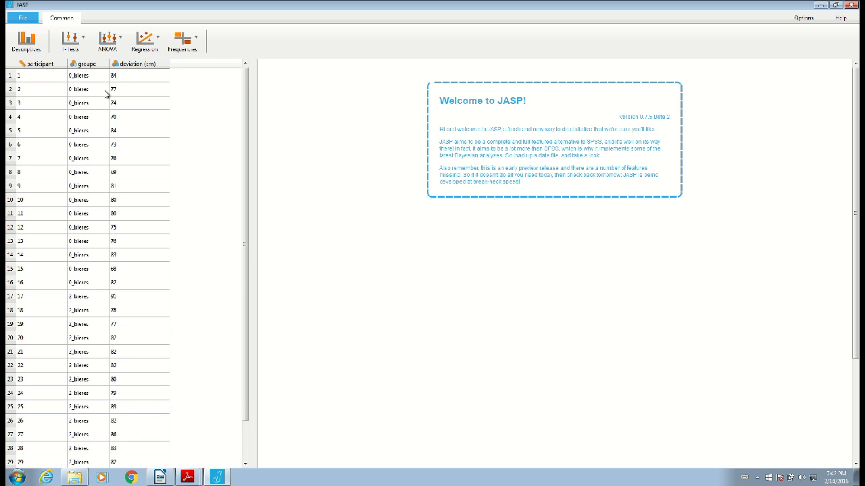
Set the measurement level of the participant variable to nominal and of deviation (cm) to scale
{"action": "scroll", "coordinate": [101, 94], "scroll_direction": "down", "scroll_amount": 1}
{"action": "scroll", "coordinate": [85, 181], "scroll_direction": "up", "scroll_amount": 1}
{"action": "scroll", "coordinate": [92, 298], "scroll_direction": "down", "scroll_amount": 1}
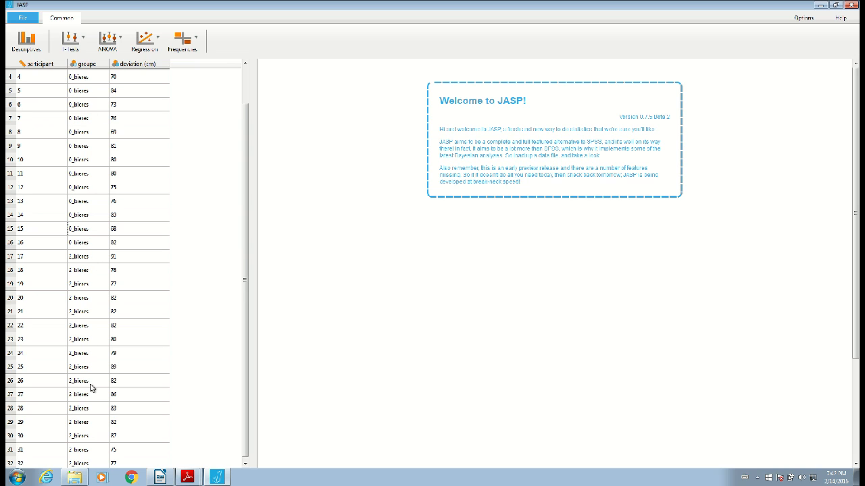
{"action": "scroll", "coordinate": [108, 318], "scroll_direction": "up", "scroll_amount": 1}
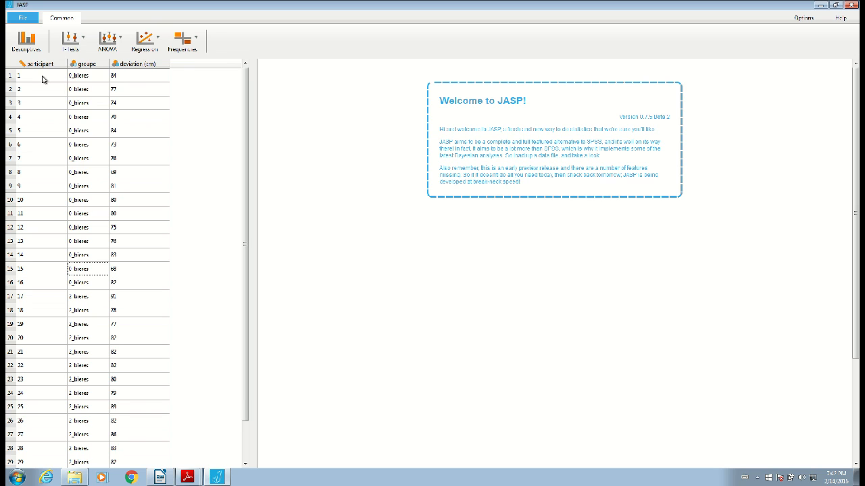
{"action": "left_click", "coordinate": [24, 66]}
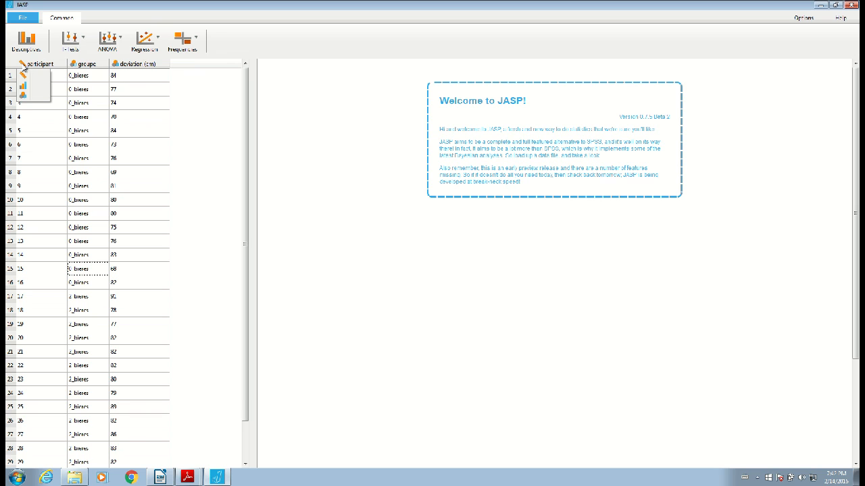
{"action": "left_click", "coordinate": [30, 96]}
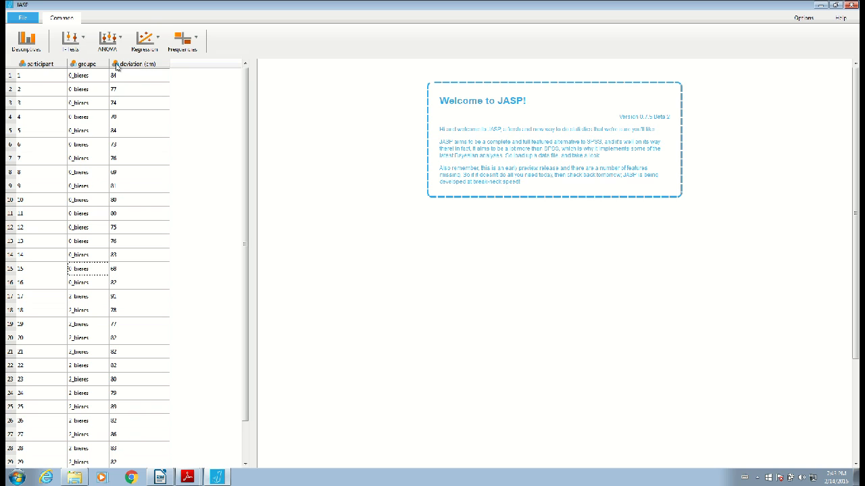
{"action": "left_click", "coordinate": [116, 65]}
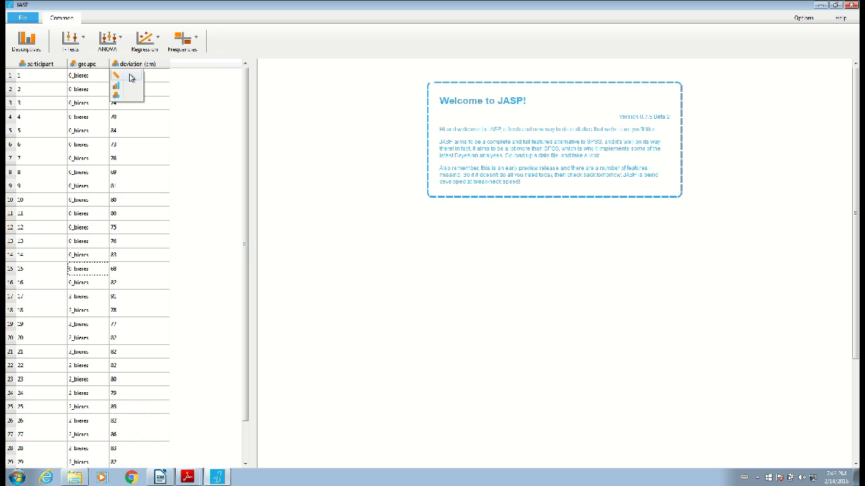
{"action": "left_click", "coordinate": [131, 78]}
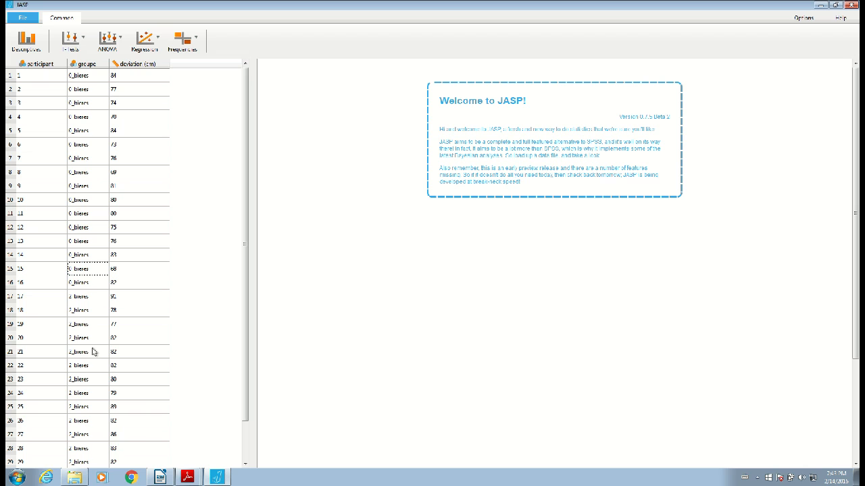
Run an Independent Samples T-Test with deviation (cm) as the dependent variable and groupe as the grouping variable
{"action": "left_click", "coordinate": [74, 44]}
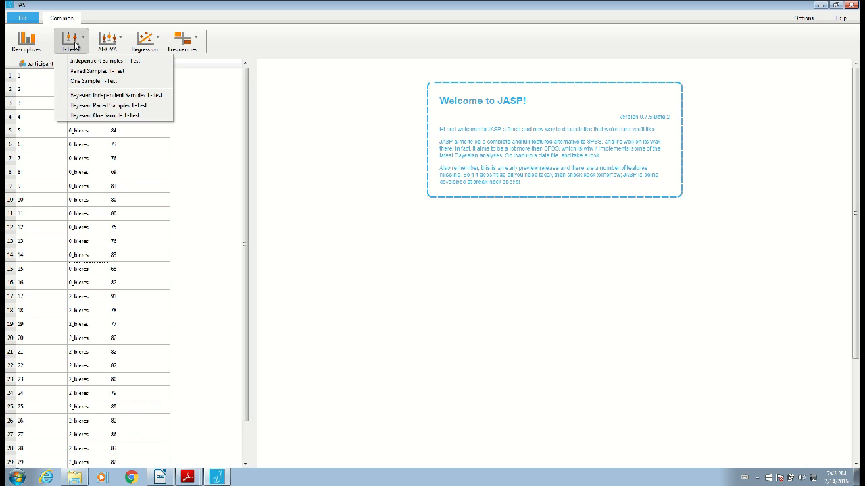
{"action": "left_click", "coordinate": [148, 62]}
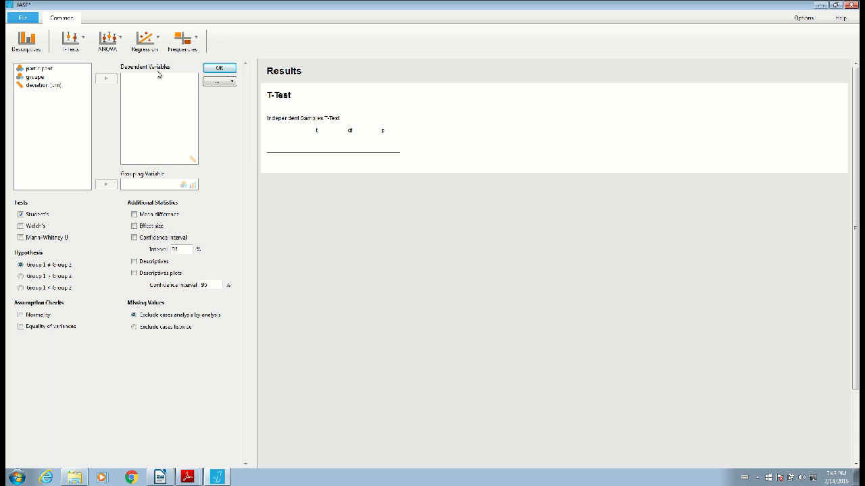
{"action": "left_click", "coordinate": [61, 86]}
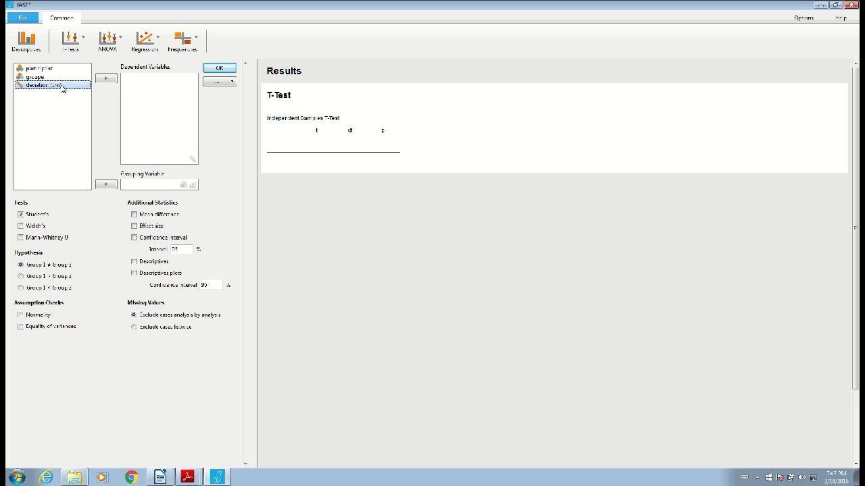
{"action": "left_click", "coordinate": [108, 81]}
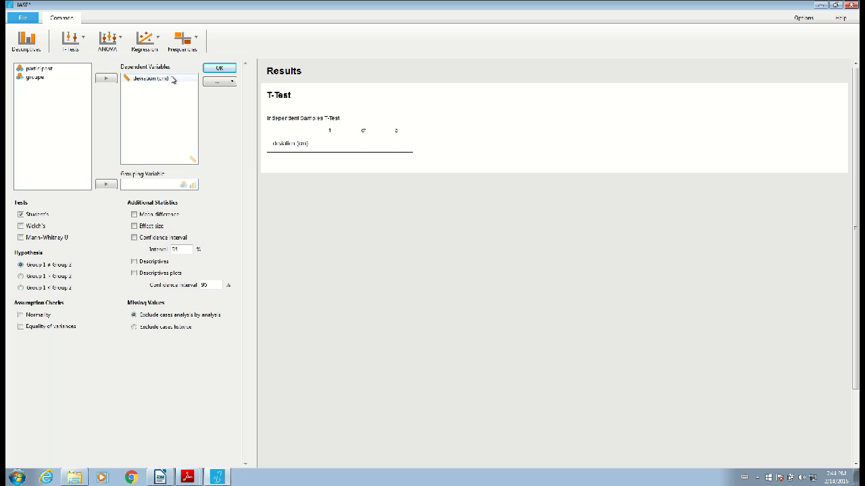
{"action": "left_click", "coordinate": [57, 79]}
{"action": "left_click", "coordinate": [107, 185]}
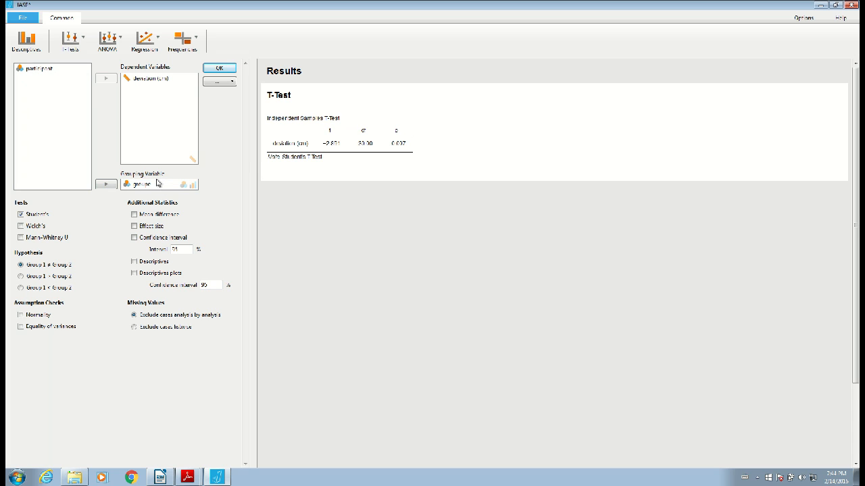
Add the group descriptives table and the descriptives plot to the t-test results
{"action": "mouse_move", "coordinate": [336, 178]}
{"action": "left_click", "coordinate": [135, 263]}
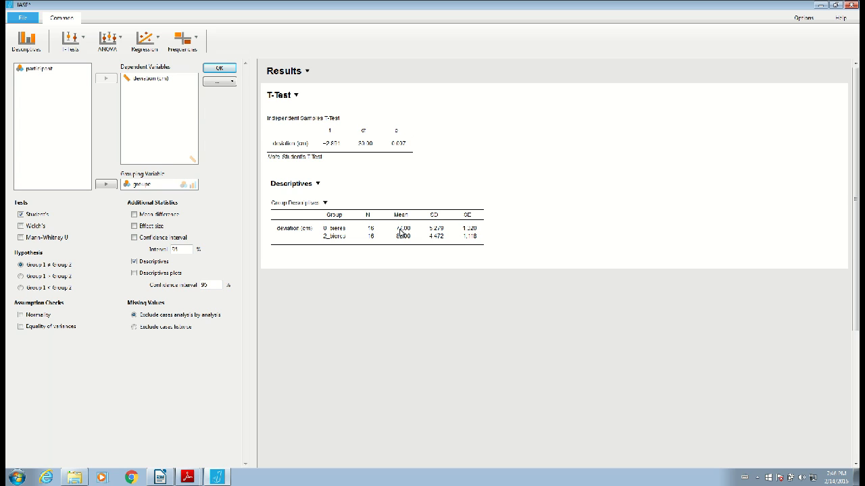
{"action": "left_click", "coordinate": [135, 274]}
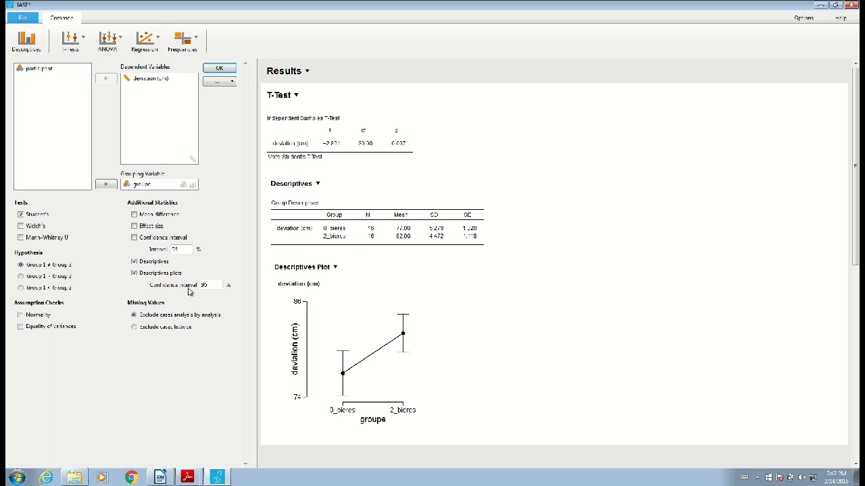
{"action": "double_click", "coordinate": [204, 285]}
Copy the deviation (cm) descriptives plot and paste it below the Résultats heading of Exemple_CR.odt in LibreOffice Writer
{"action": "left_click", "coordinate": [324, 286]}
{"action": "left_click", "coordinate": [316, 298]}
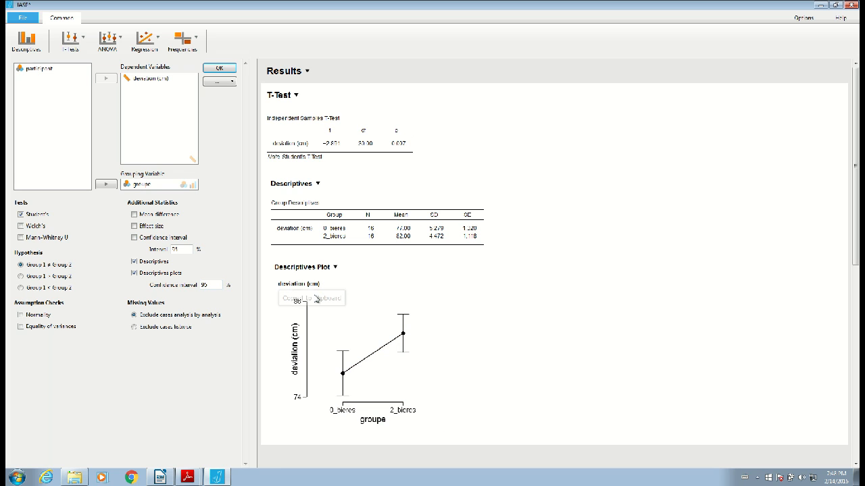
{"action": "left_click", "coordinate": [163, 479]}
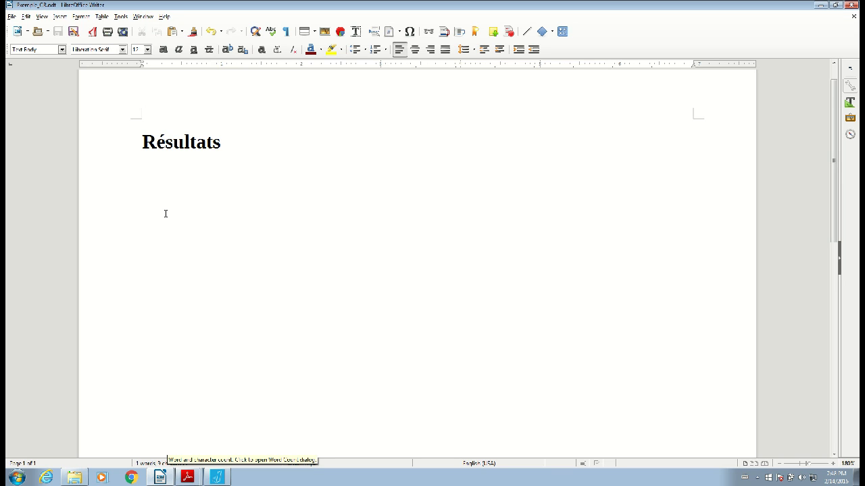
{"action": "right_click", "coordinate": [149, 196]}
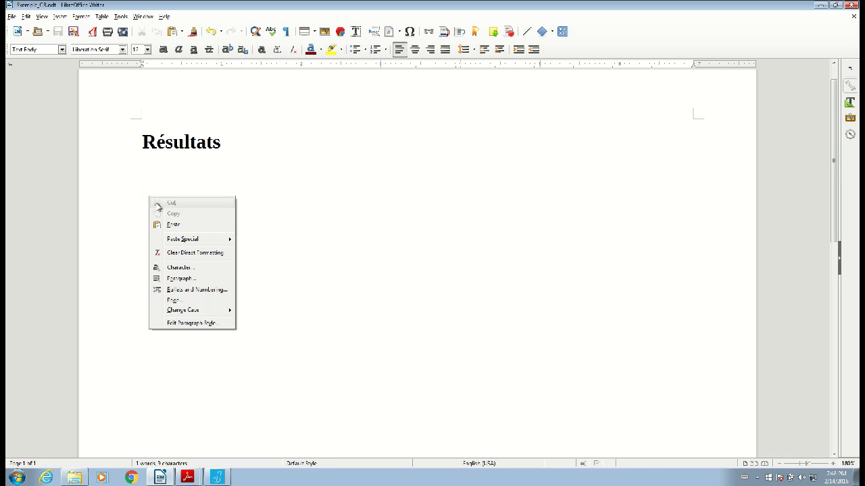
{"action": "left_click", "coordinate": [165, 224]}
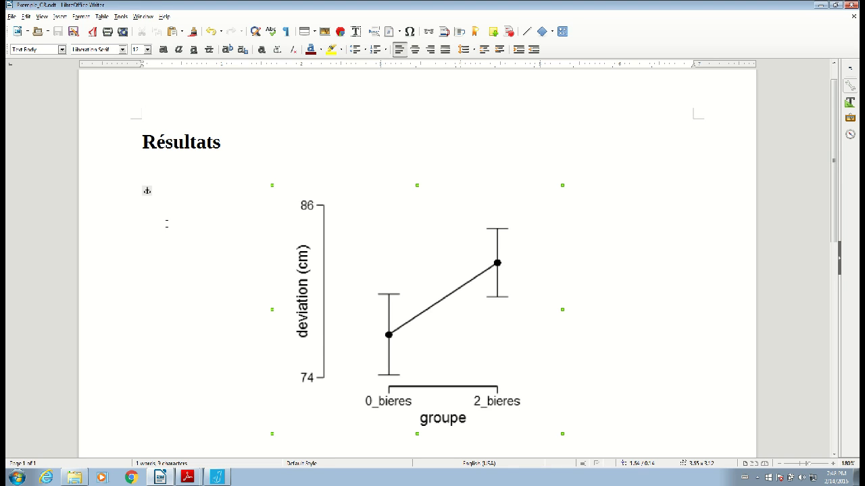
Anchor the pasted plot image as a character
{"action": "right_click", "coordinate": [363, 306]}
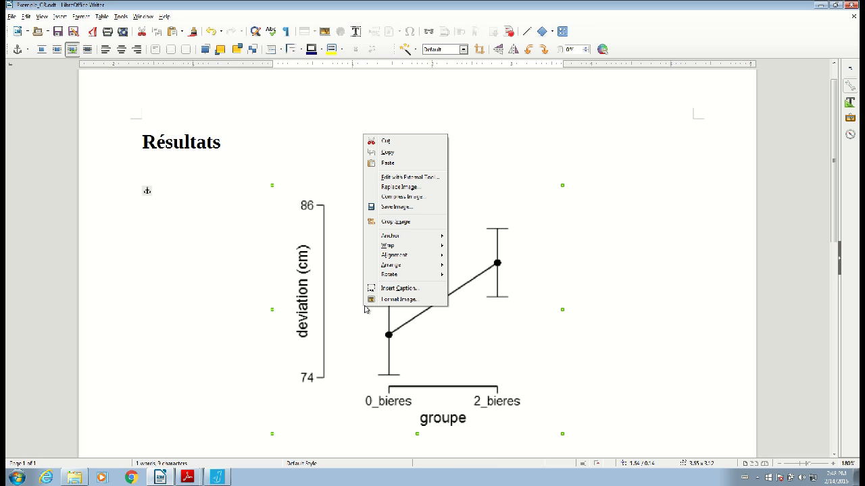
{"action": "mouse_move", "coordinate": [396, 259]}
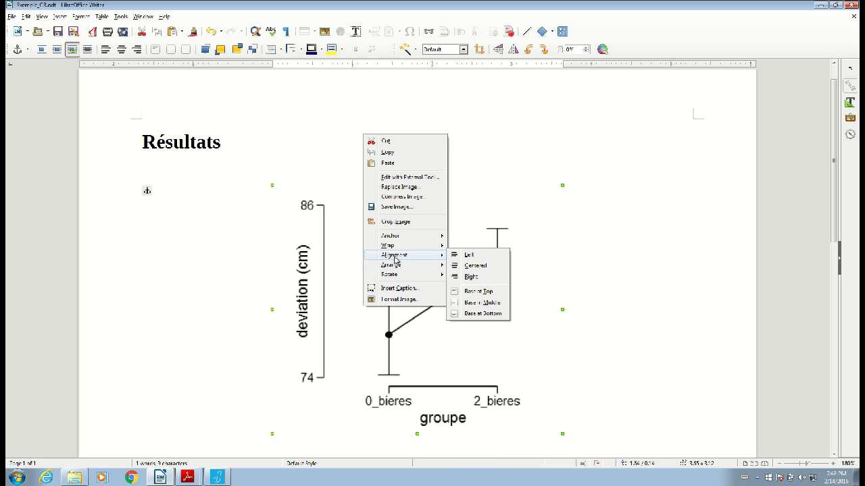
{"action": "mouse_move", "coordinate": [435, 235]}
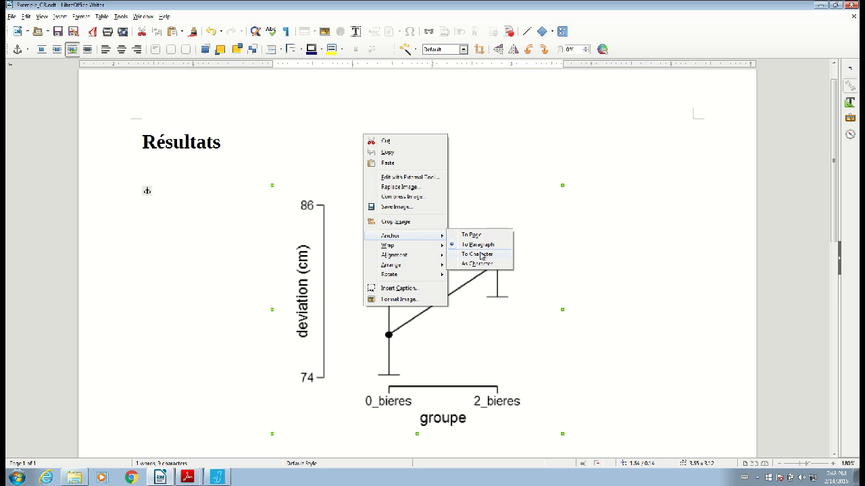
{"action": "left_click", "coordinate": [483, 264]}
Insert a caption below the plot image with the Figure category and Arabic numbering, and deselect the captioned frame
{"action": "scroll", "coordinate": [356, 288], "scroll_direction": "down", "scroll_amount": 1}
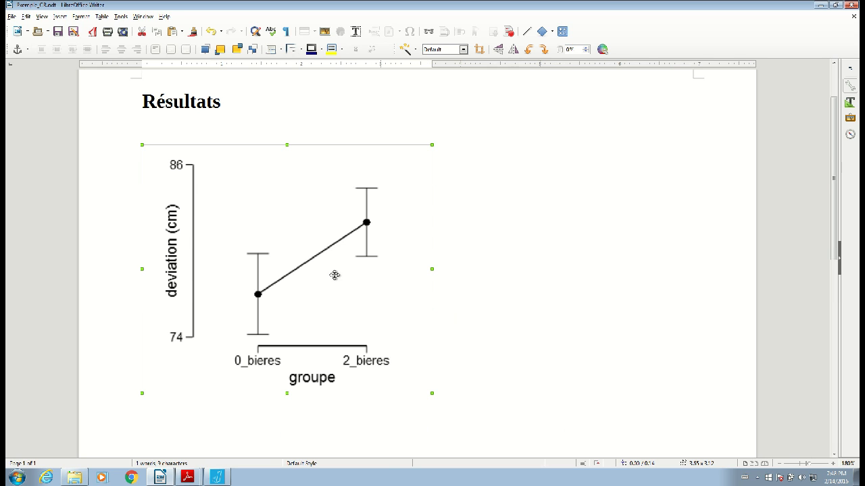
{"action": "right_click", "coordinate": [331, 275]}
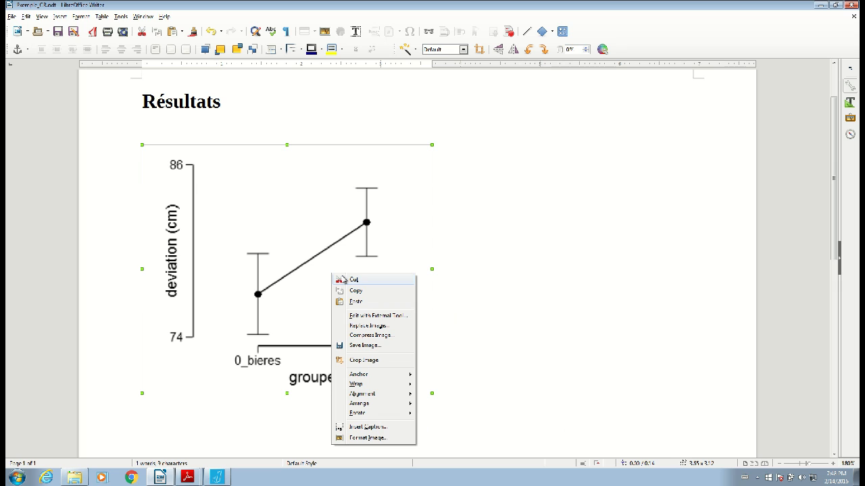
{"action": "left_click", "coordinate": [375, 428]}
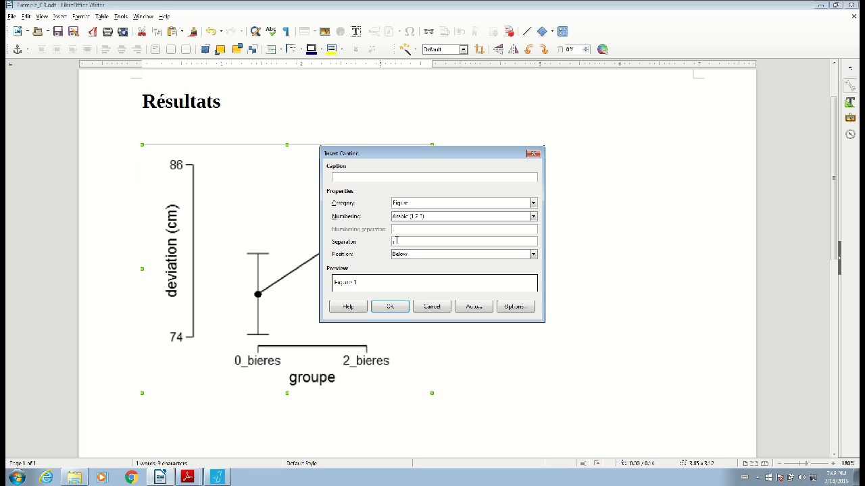
{"action": "left_click", "coordinate": [390, 306]}
{"action": "scroll", "coordinate": [232, 409], "scroll_direction": "down", "scroll_amount": 2}
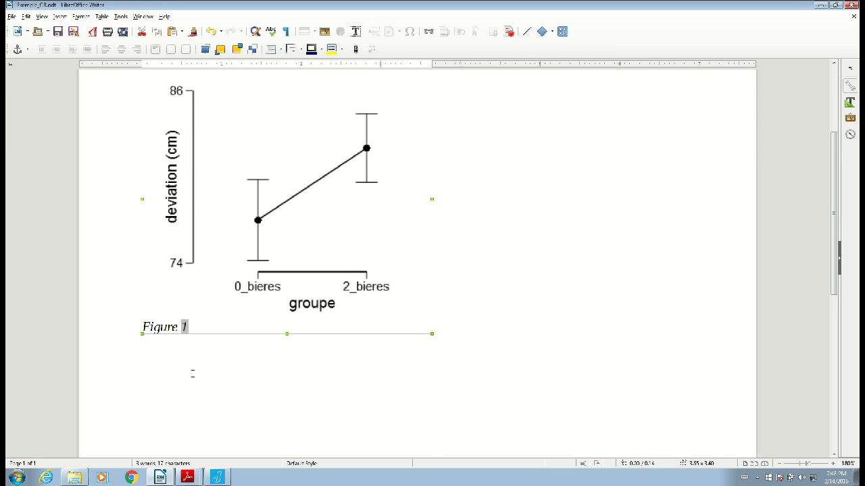
{"action": "scroll", "coordinate": [192, 374], "scroll_direction": "up", "scroll_amount": 3}
{"action": "scroll", "coordinate": [189, 379], "scroll_direction": "down", "scroll_amount": 3}
{"action": "left_click", "coordinate": [187, 356]}
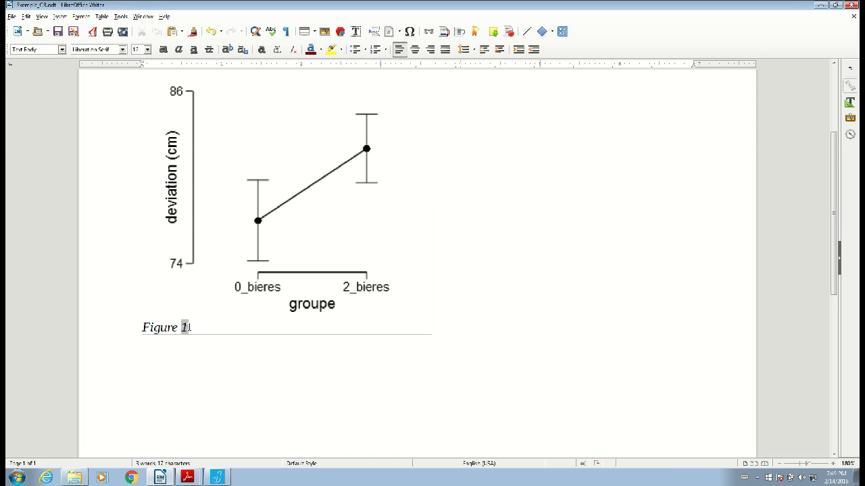